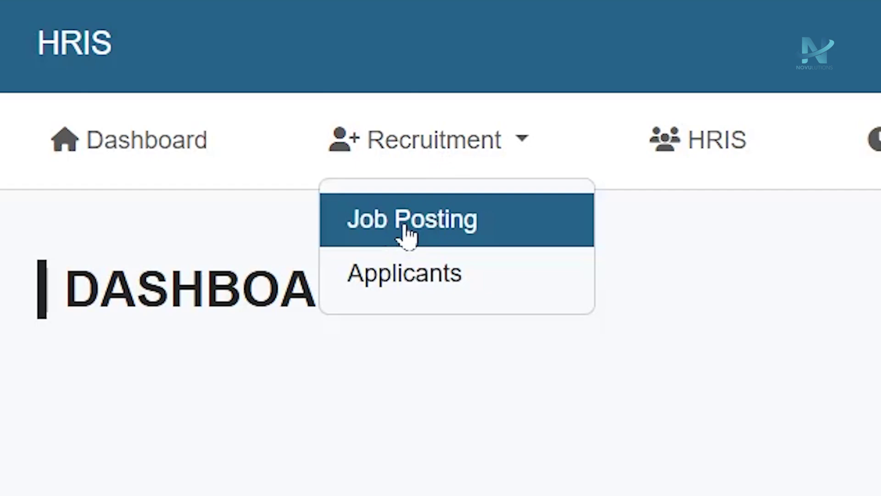
# Go to Recruitment > Job Posting and scroll down the Job Posts list of openings.
pyautogui.click(407, 232)
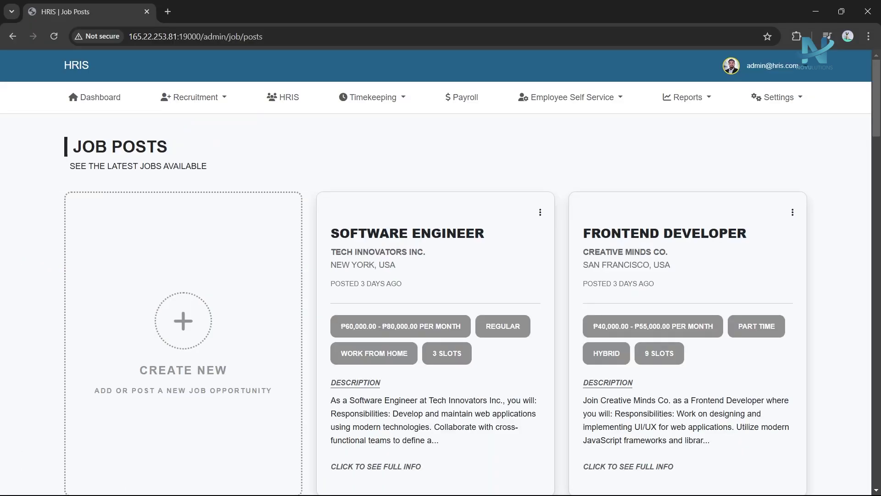
pyautogui.scroll(-15, 399, 290)
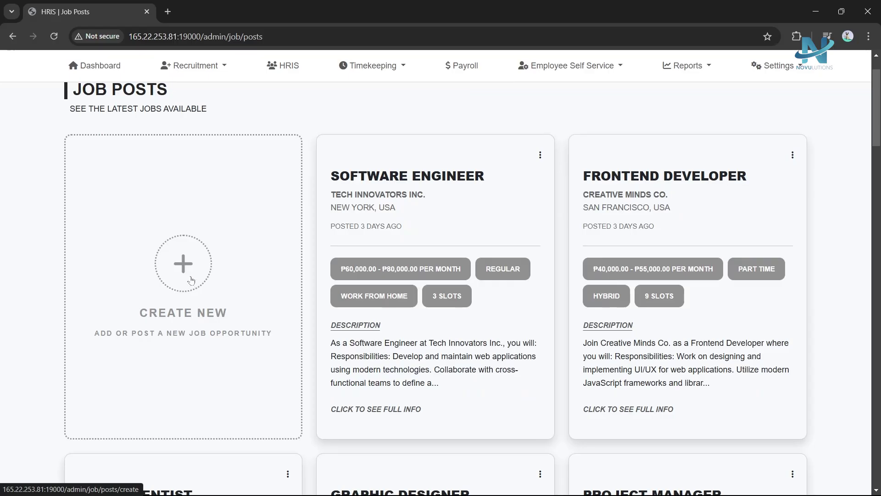
# Start a new job post with position GRAPHICS DESIGNER, company RENITY DESIGN, location PASIG.
pyautogui.click(183, 284)
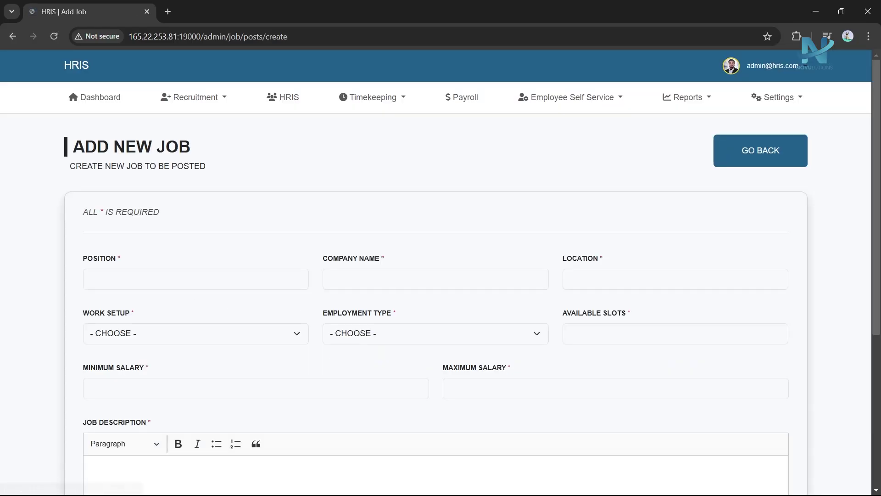
pyautogui.click(166, 280)
pyautogui.write('GRAPHICS DESIGNER')
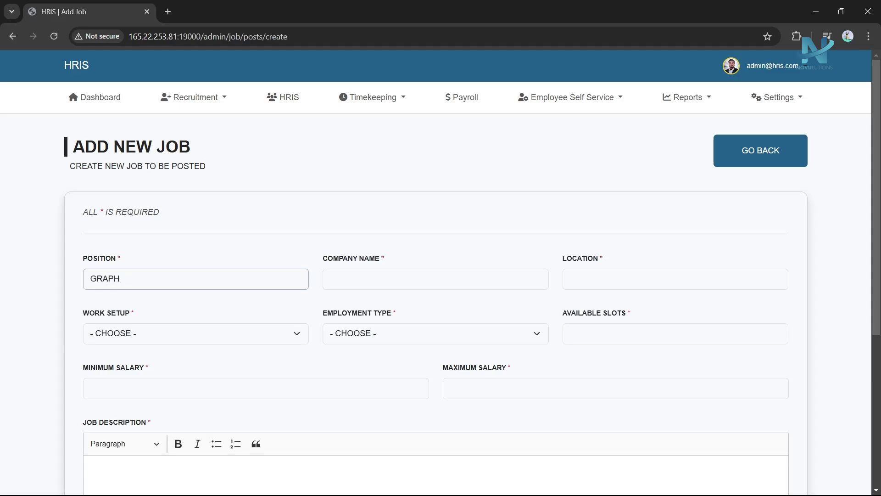
pyautogui.press('Tab')
pyautogui.write('RENITY D')
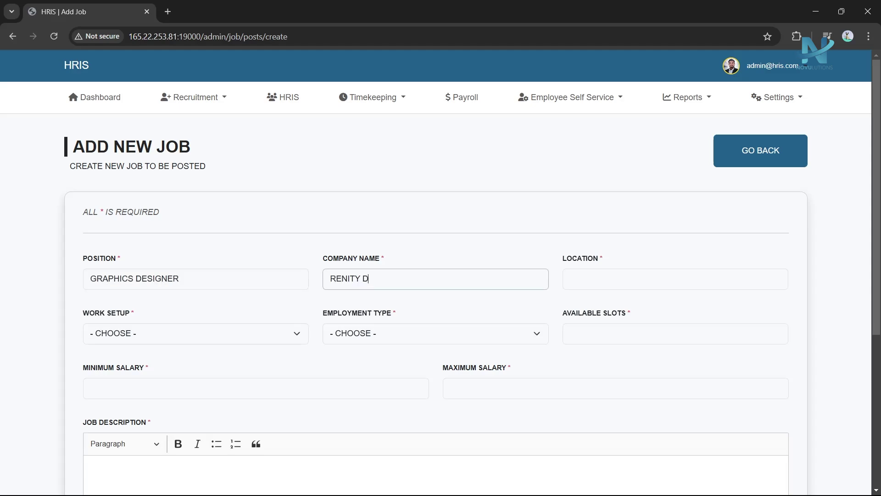
pyautogui.write('ESIGN')
pyautogui.press('Tab')
pyautogui.write('PASIG')
pyautogui.press('Tab')
# Set work setup to WORK FROM HOME, employment type REGULAR, and 2 available slots.
pyautogui.click(177, 333)
pyautogui.click(177, 361)
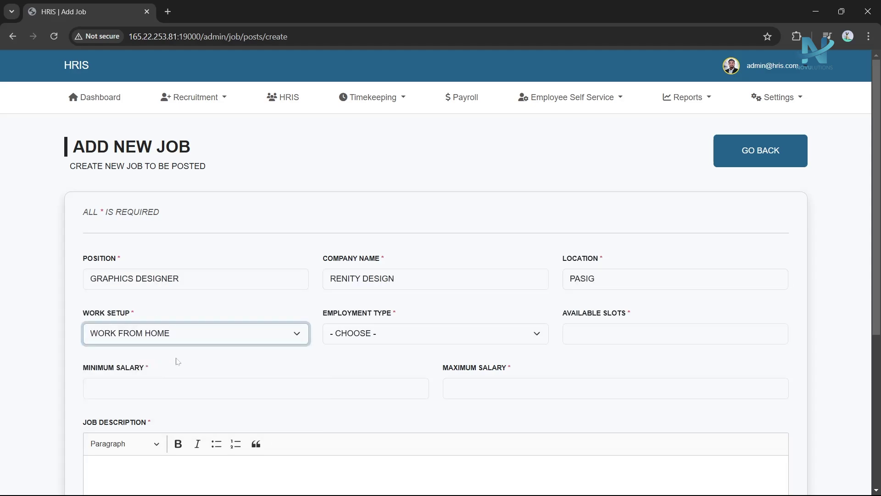
pyautogui.click(285, 340)
pyautogui.click(299, 317)
pyautogui.click(358, 333)
pyautogui.click(361, 366)
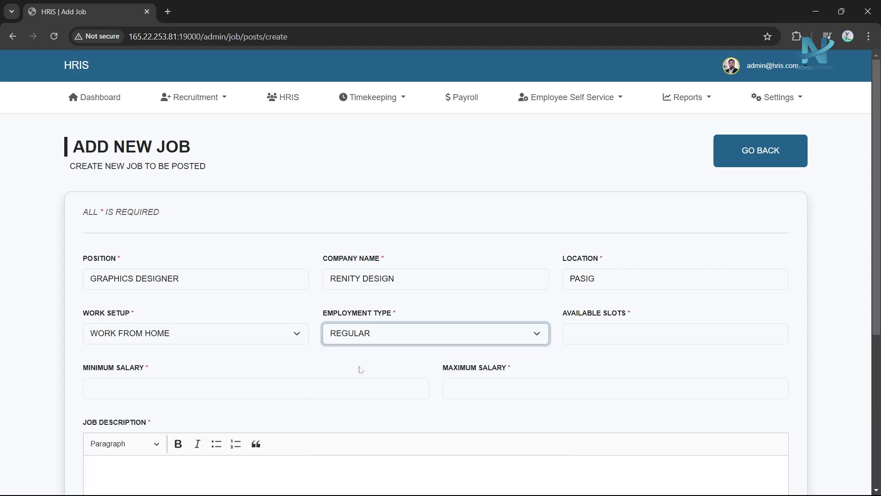
pyautogui.click(596, 334)
pyautogui.write('3')
pyautogui.click(777, 337)
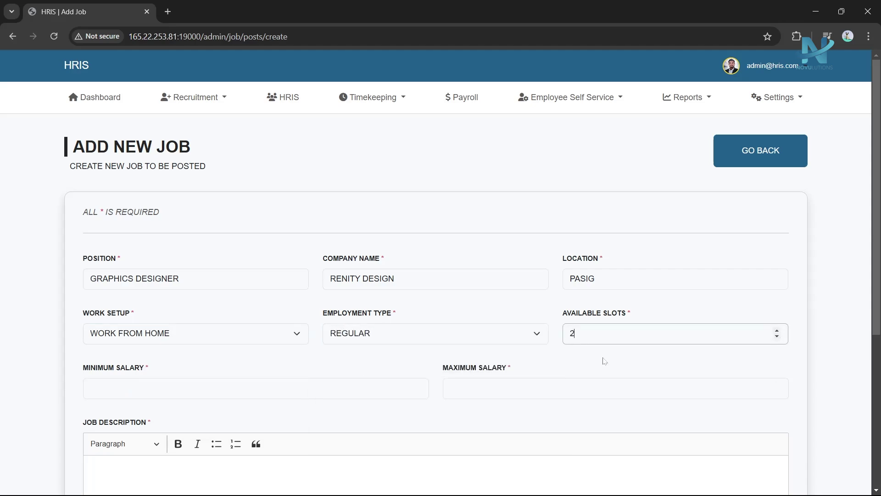
pyautogui.press('Tab')
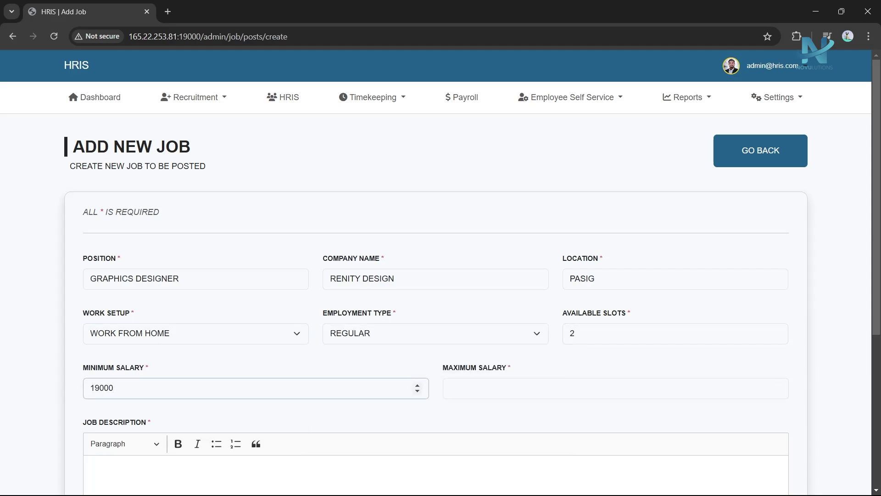
# Set the 19000–25000 salary range and capitalise the first word of the description's second line.
pyautogui.click(451, 388)
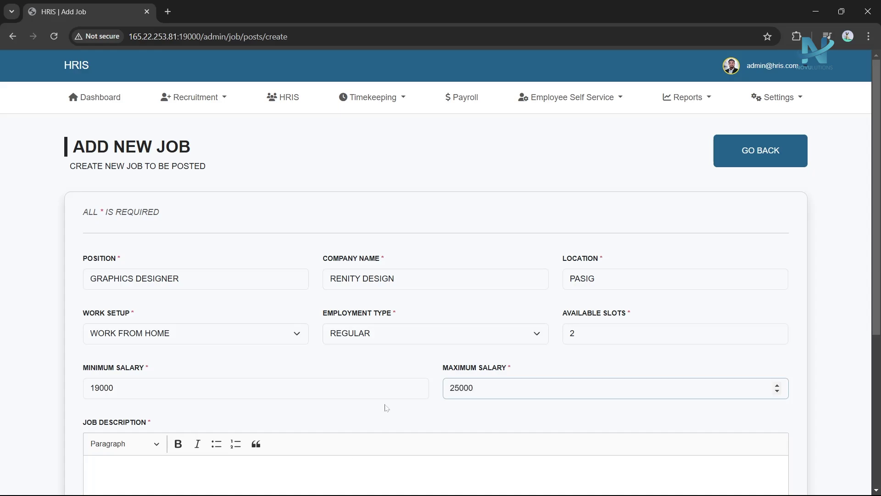
pyautogui.scroll(-3, 385, 406)
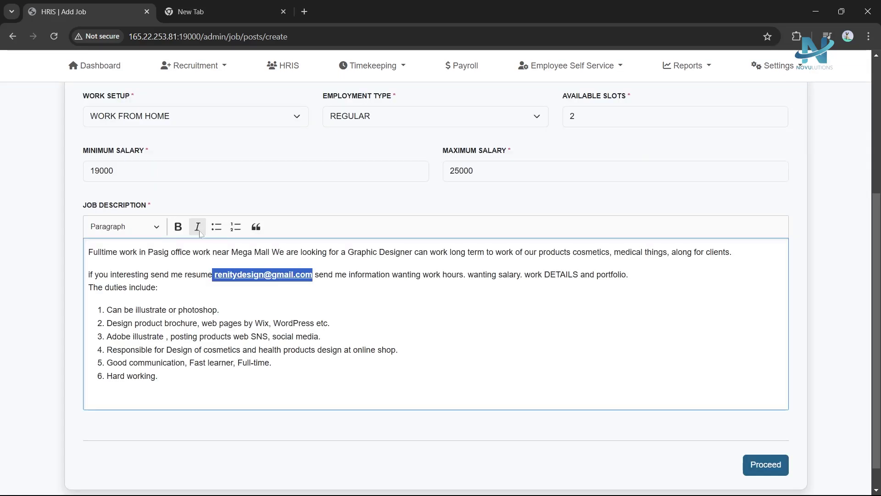
pyautogui.click(178, 274)
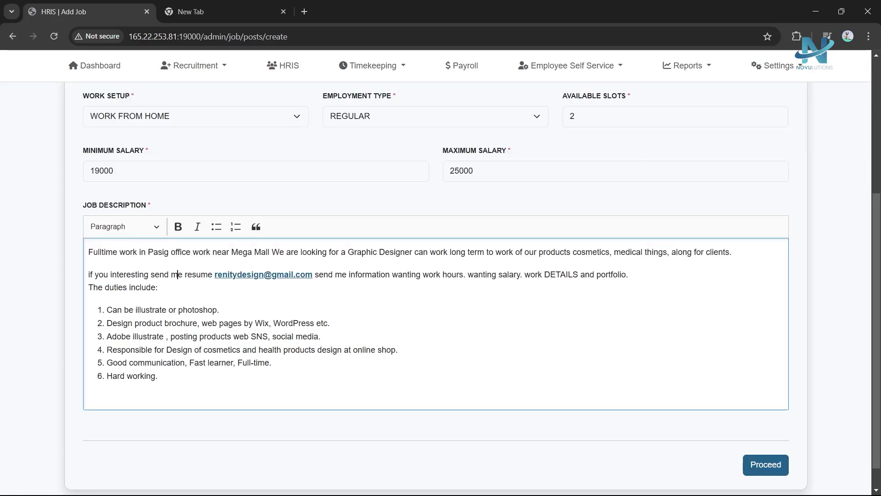
pyautogui.press('Home')
pyautogui.press('Delete')
pyautogui.write('I')
# Bold the first paragraph of the description and submit the Graphics Designer posting.
pyautogui.moveTo(88, 252); pyautogui.dragTo(732, 252)
pyautogui.hotkey('ctrl', 'b')
pyautogui.click(734, 399)
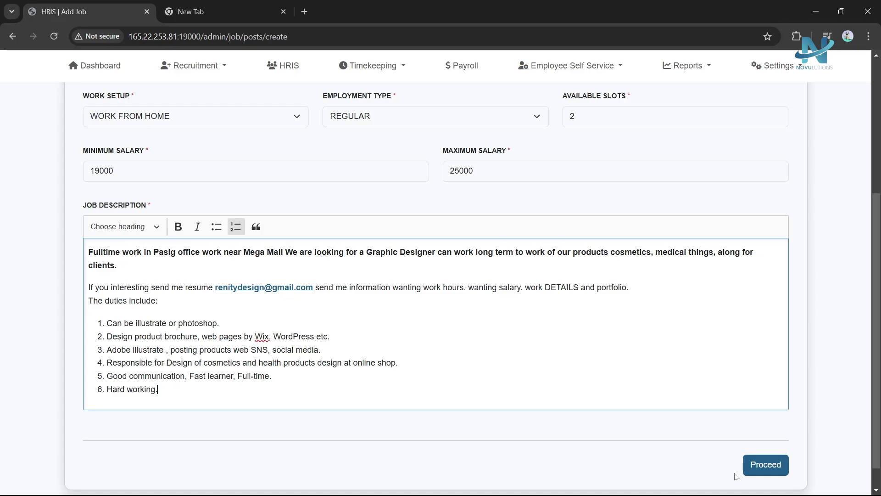
pyautogui.scroll(-1, 765, 469)
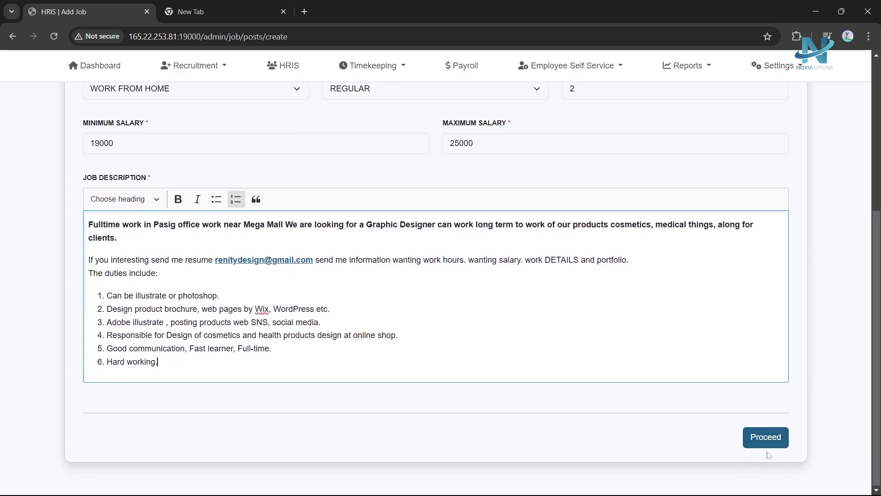
pyautogui.click(765, 447)
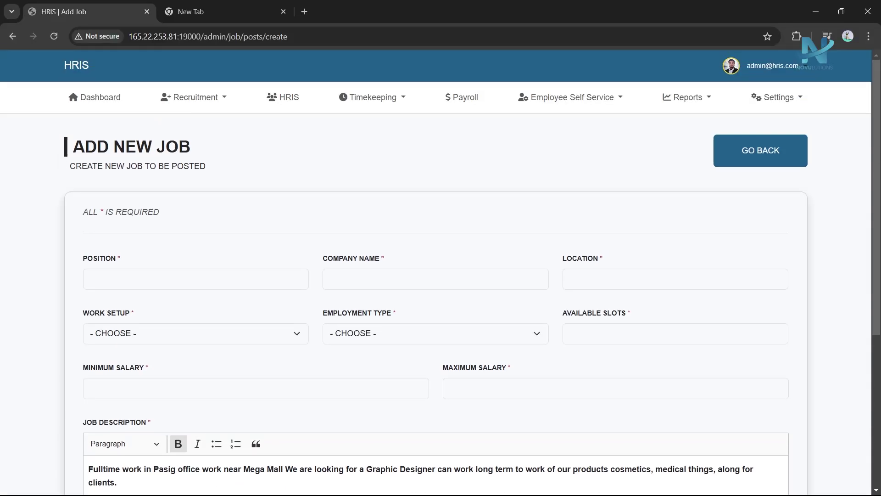
# View the new Graphics Designer posting's details from the Job Posts list, then return to the list.
pyautogui.click(778, 149)
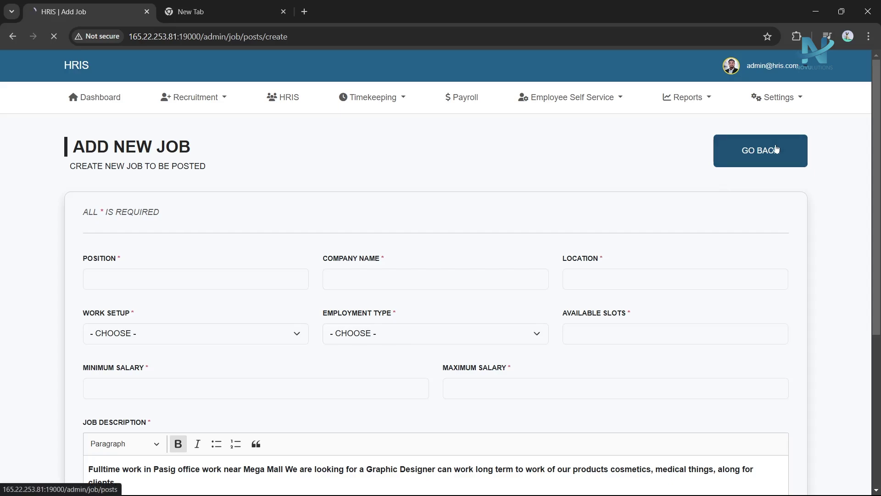
pyautogui.scroll(-10, 518, 317)
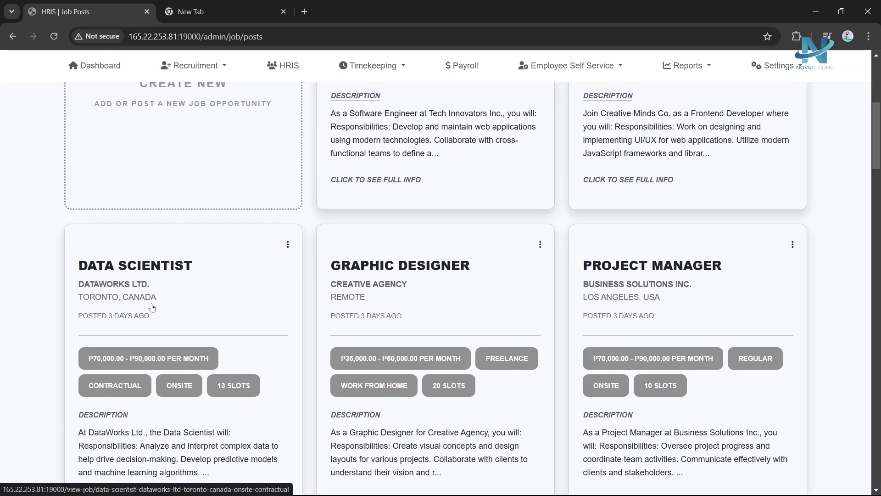
pyautogui.scroll(-18, 248, 310)
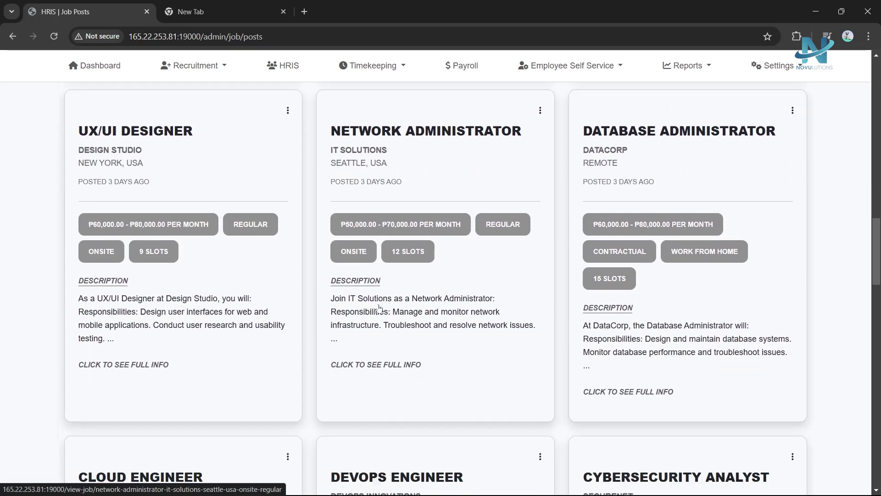
pyautogui.scroll(-20, 379, 308)
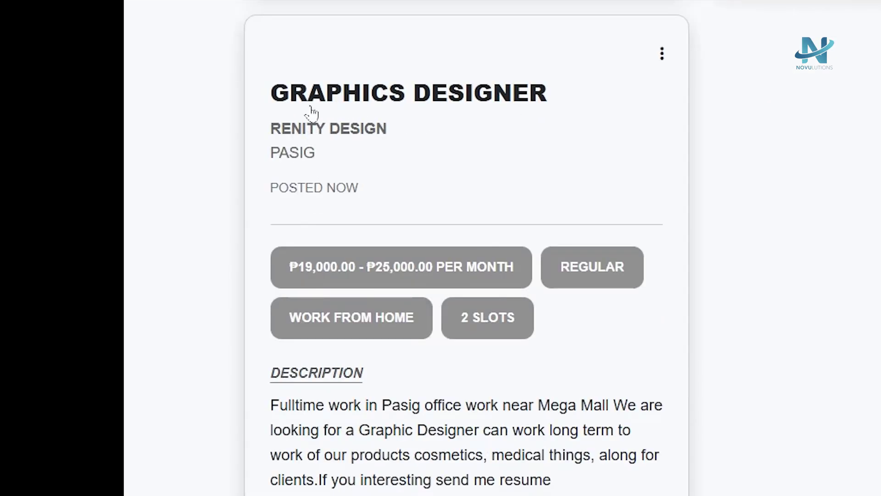
pyautogui.click(434, 169)
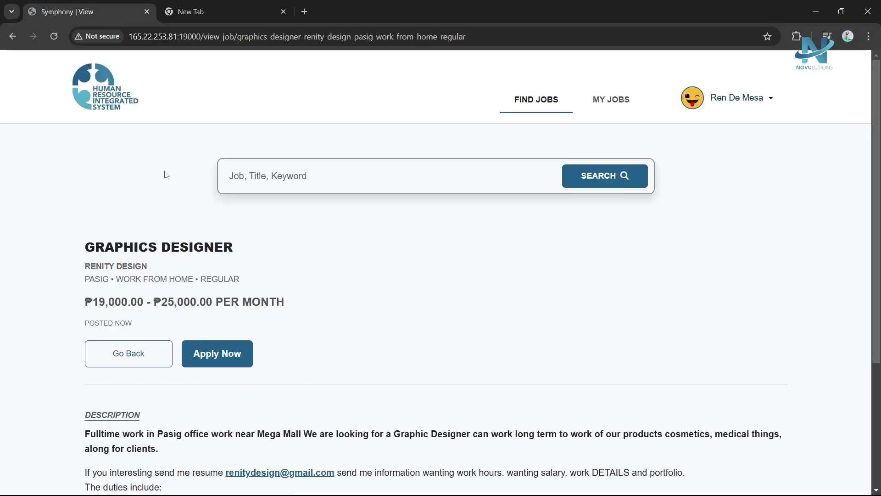
pyautogui.scroll(-4, 222, 303)
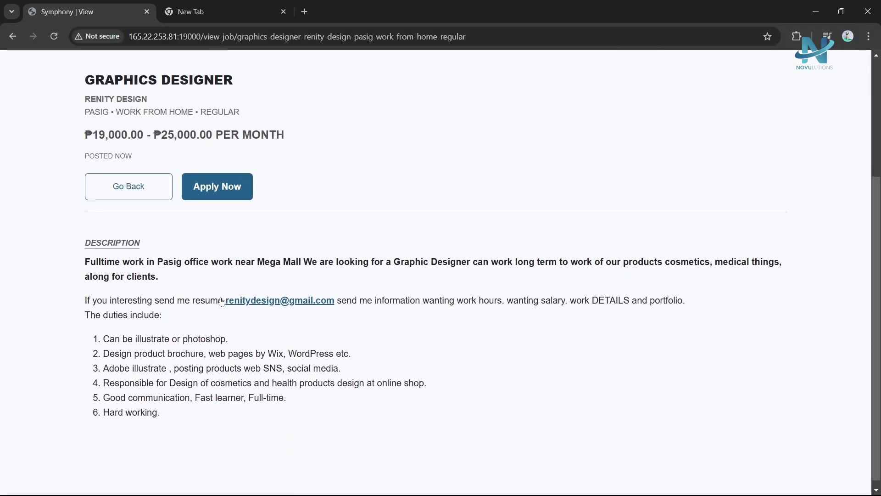
pyautogui.click(137, 192)
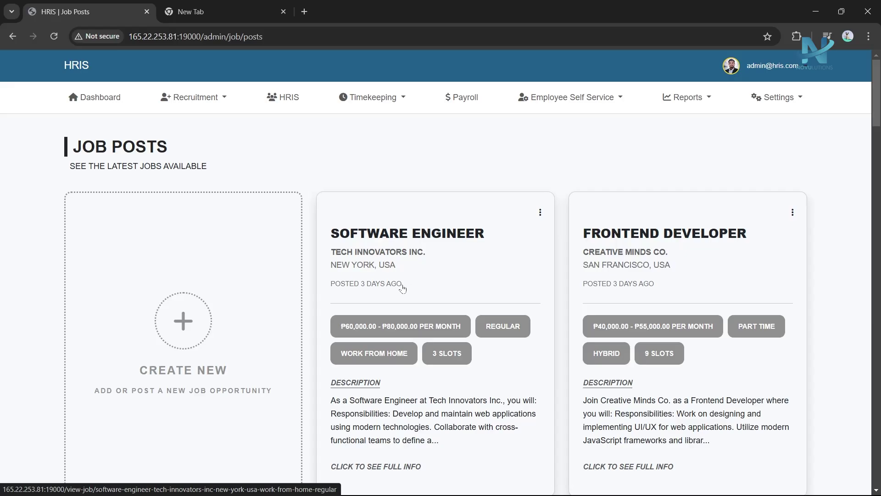
# Open Recruitment > Applicants, keeping the pending list at 10 entries per page.
pyautogui.click(192, 97)
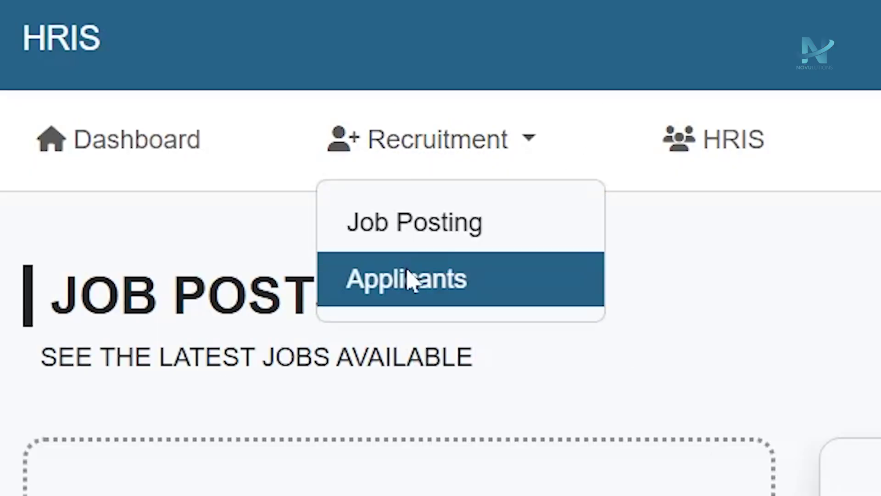
pyautogui.click(188, 142)
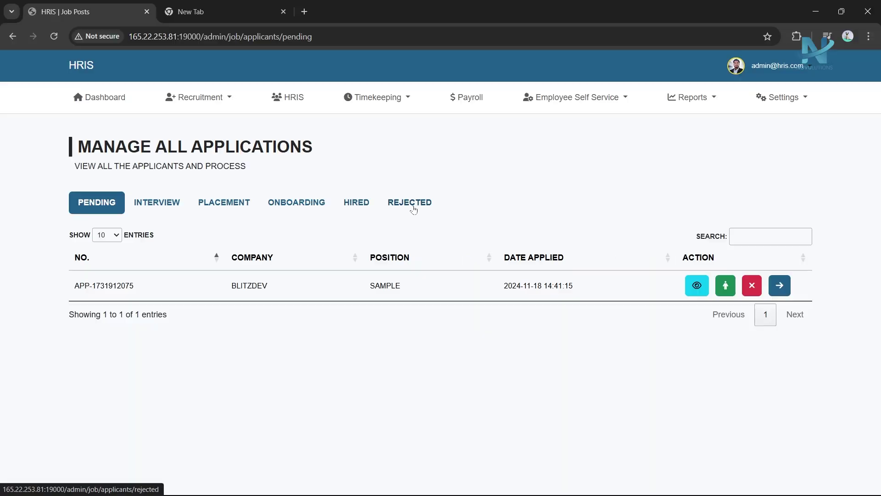
pyautogui.click(116, 235)
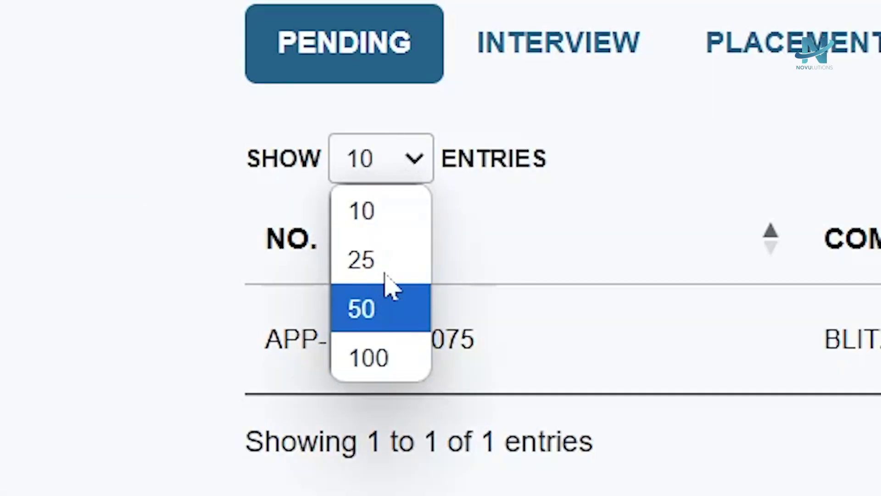
pyautogui.click(390, 173)
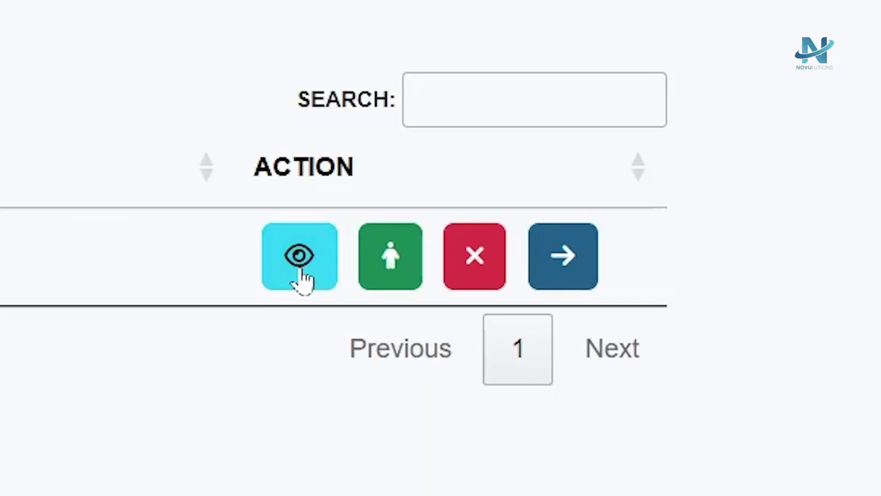
pyautogui.click(300, 277)
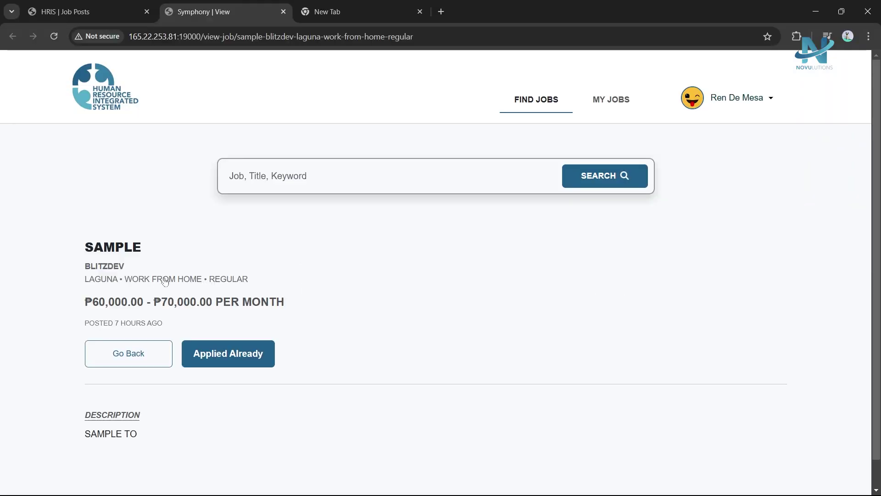
pyautogui.scroll(-1, 164, 279)
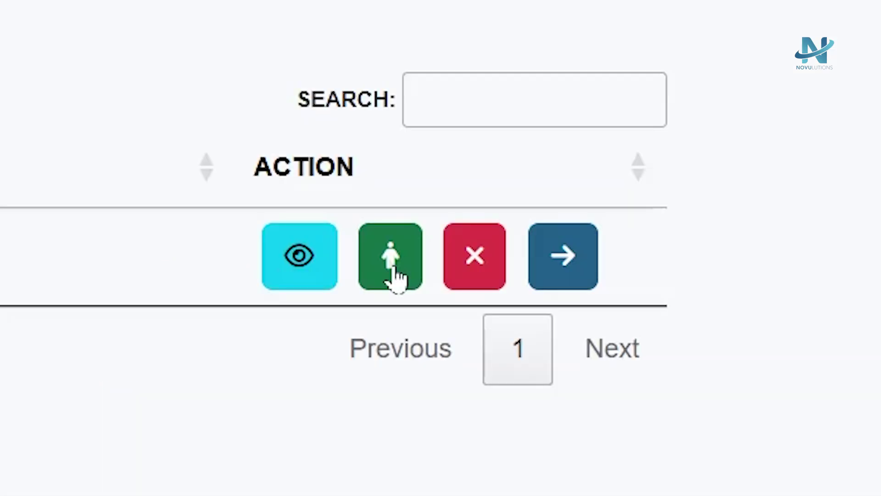
pyautogui.click(397, 276)
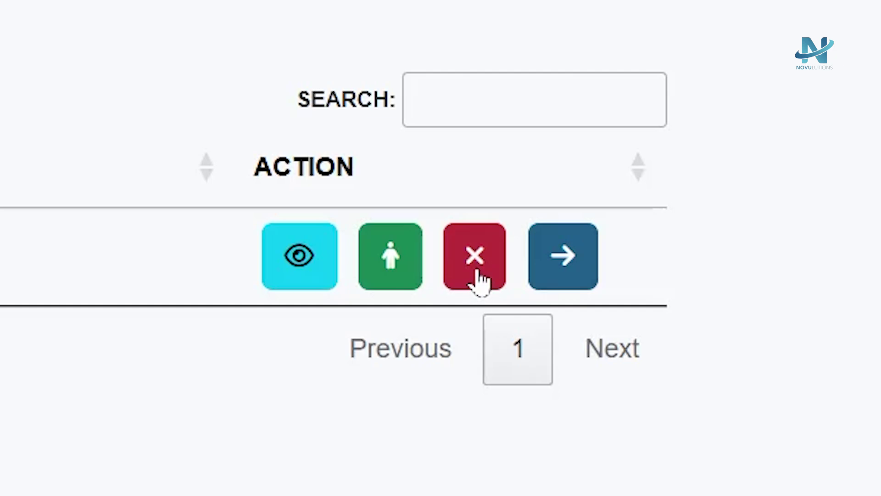
# Move the BLITZDEV SAMPLE applicant to a Behavioral Interview and dismiss the success message.
pyautogui.click(563, 257)
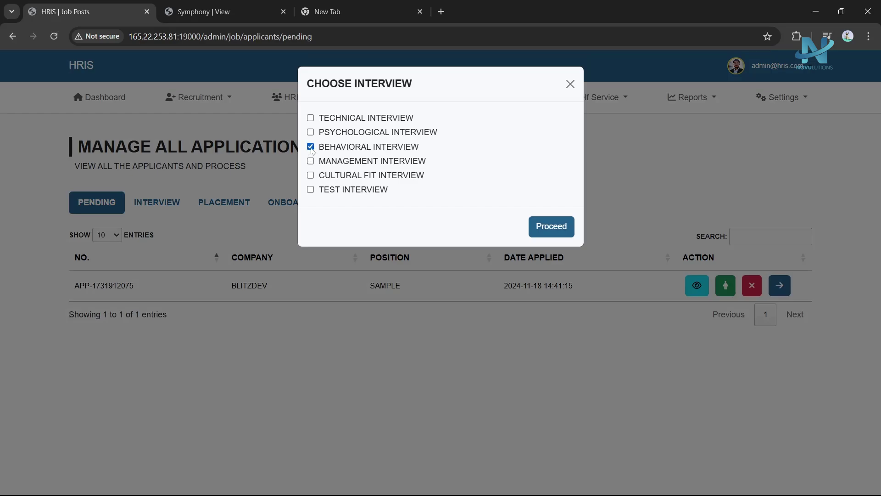
pyautogui.click(562, 229)
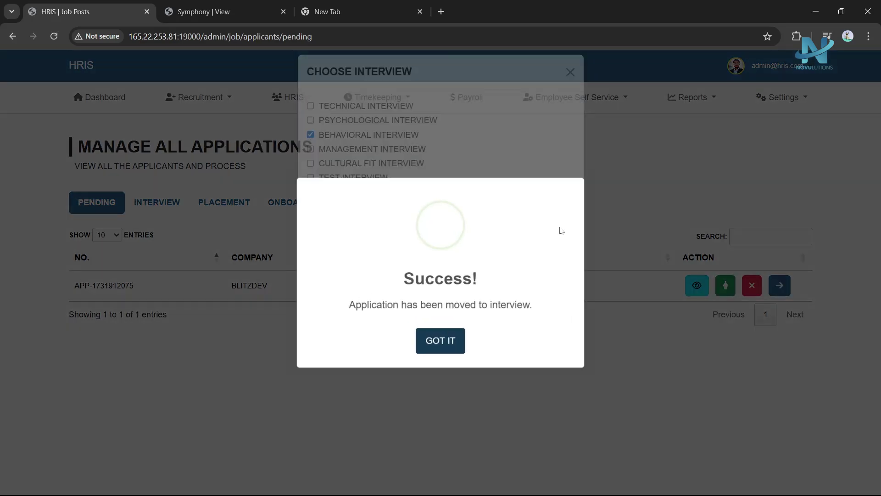
pyautogui.click(448, 338)
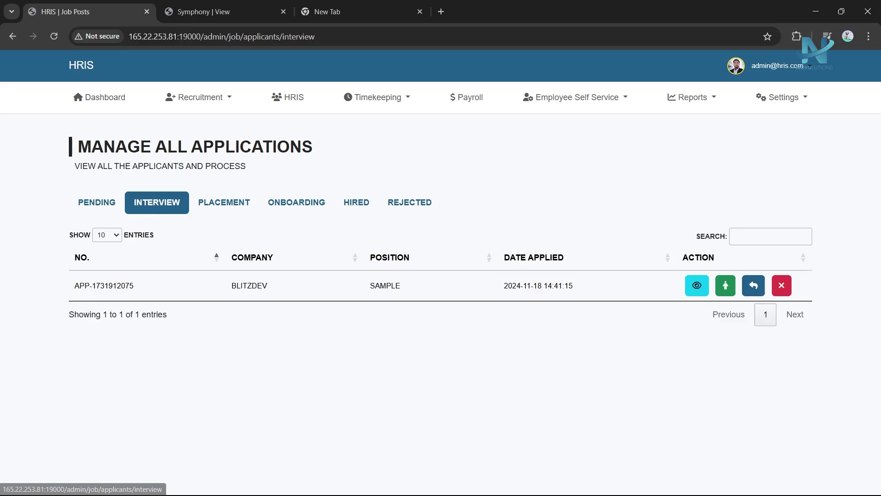
# View the SAMPLE job posting, then check and close the applicant's personal information.
pyautogui.click(697, 285)
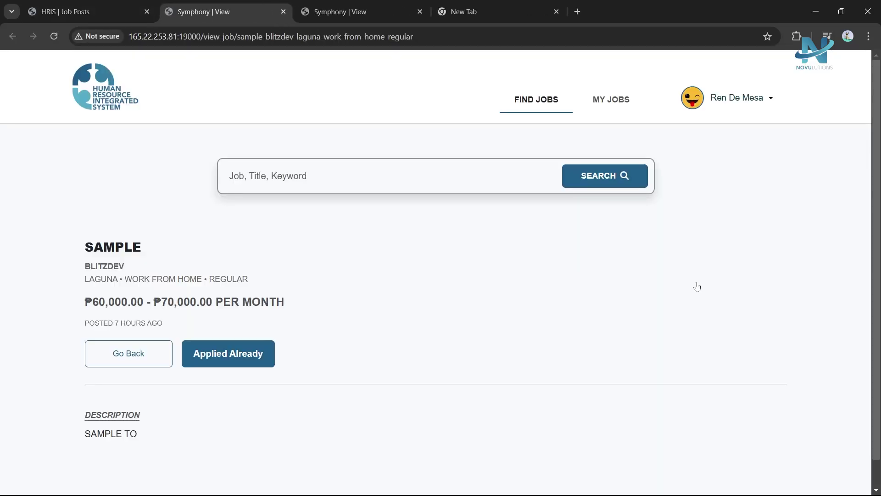
pyautogui.hotkey('ctrl', 'w')
pyautogui.hotkey('ctrl', 'w')
pyautogui.hotkey('ctrl', 'w')
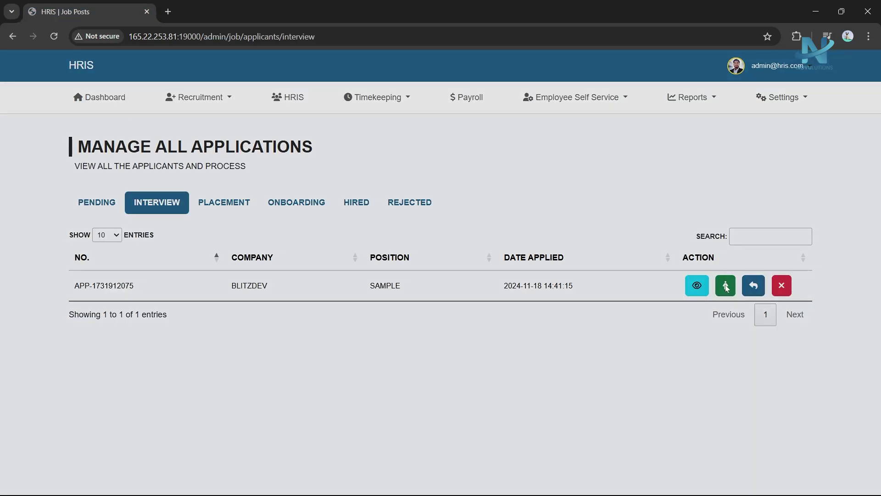
pyautogui.click(726, 287)
pyautogui.rightClick(726, 287)
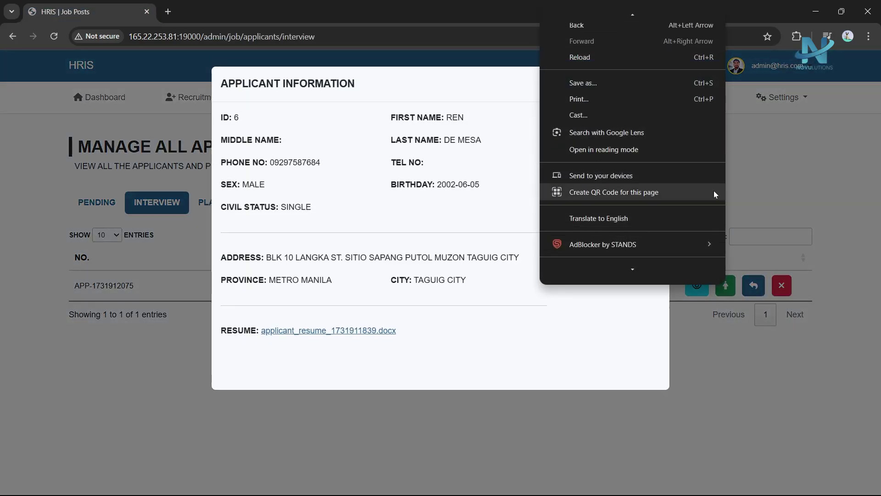
pyautogui.click(714, 399)
pyautogui.click(654, 85)
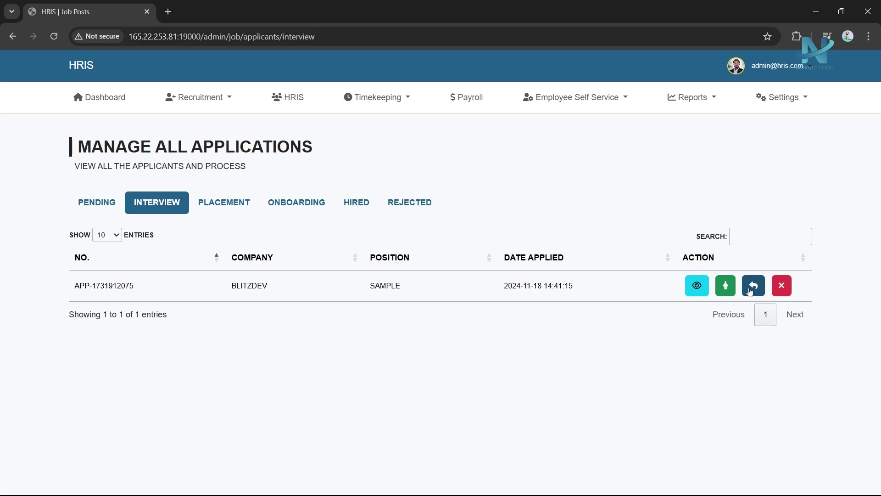
# Scroll through the applicant's still-empty interview responses in View Responses.
pyautogui.click(751, 288)
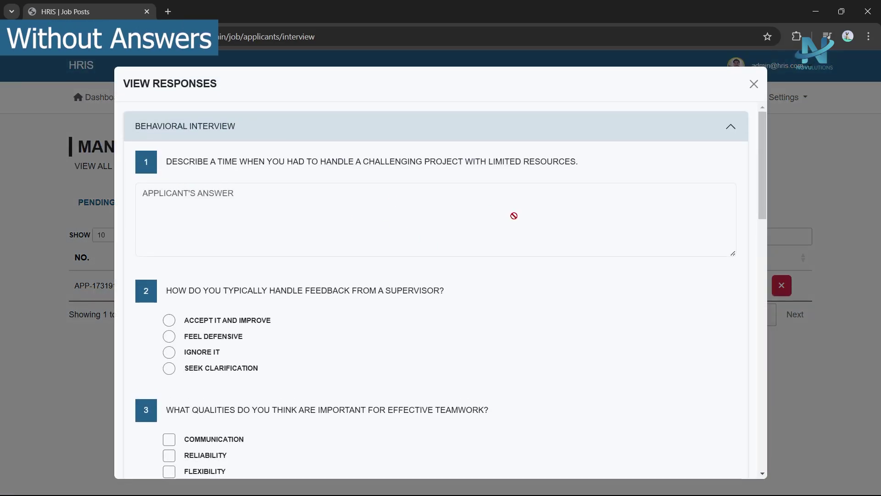
pyautogui.scroll(-10, 432, 174)
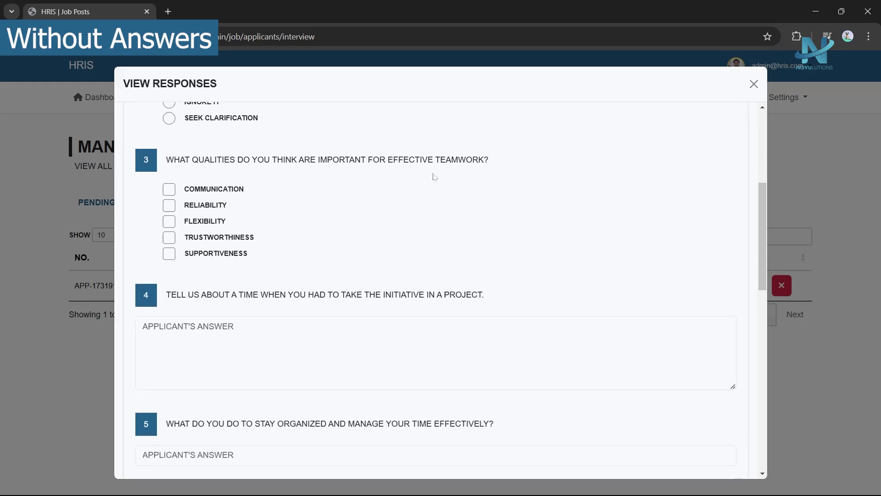
pyautogui.scroll(-8, 430, 191)
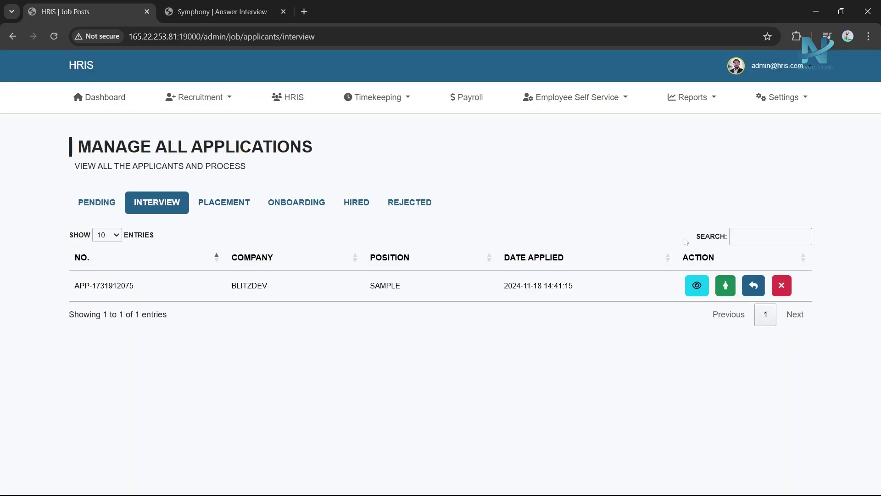
# Reopen View Responses to read the submitted answers, such as TEST entries and Focus on Tasks.
pyautogui.click(750, 290)
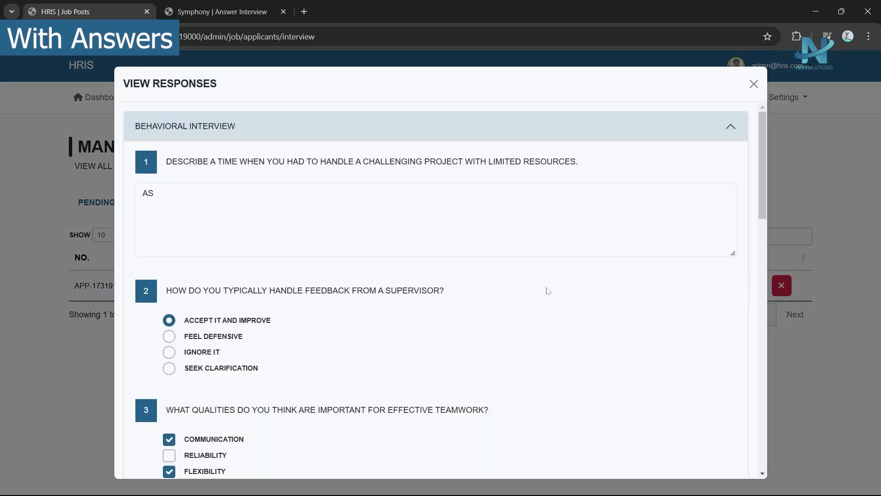
pyautogui.scroll(-10, 179, 230)
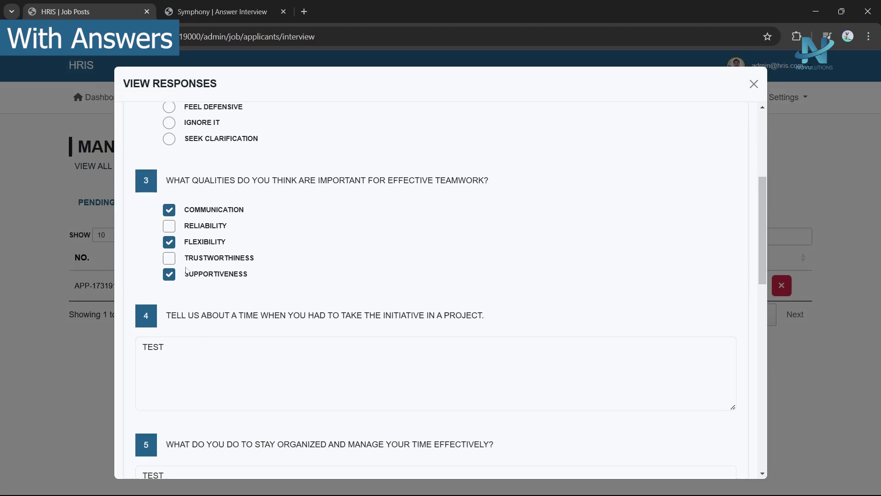
pyautogui.scroll(-9, 187, 274)
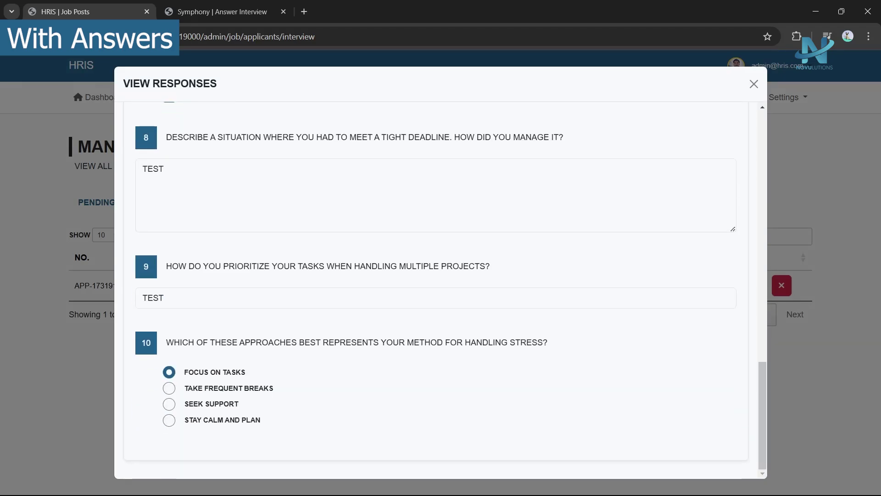
# Close the responses and advance the BLITZDEV SAMPLE application from Interview to Placement.
pyautogui.click(754, 84)
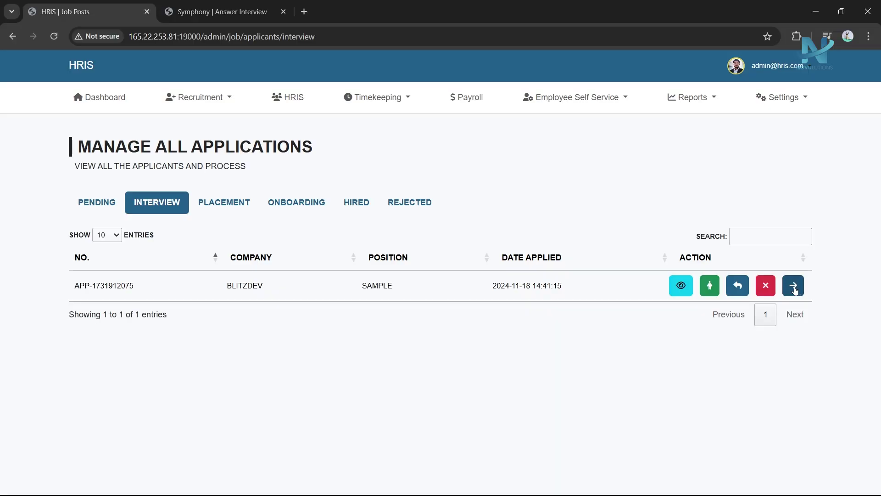
pyautogui.click(795, 291)
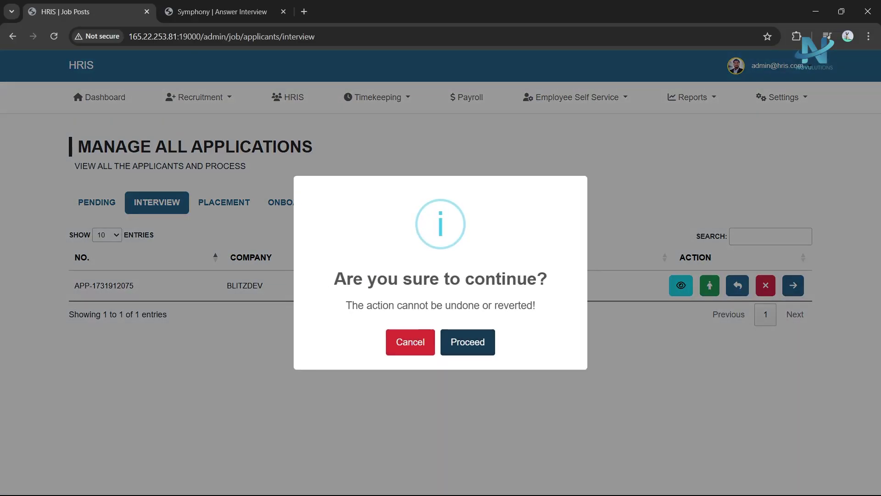
pyautogui.click(475, 344)
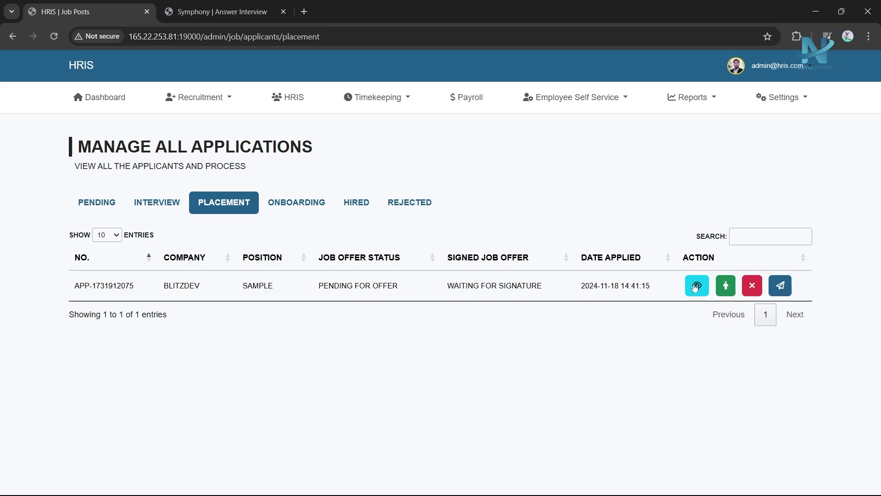
# Prepare a job offer with starting date 25/11/2024 and the salary raised to 61167.
pyautogui.click(780, 289)
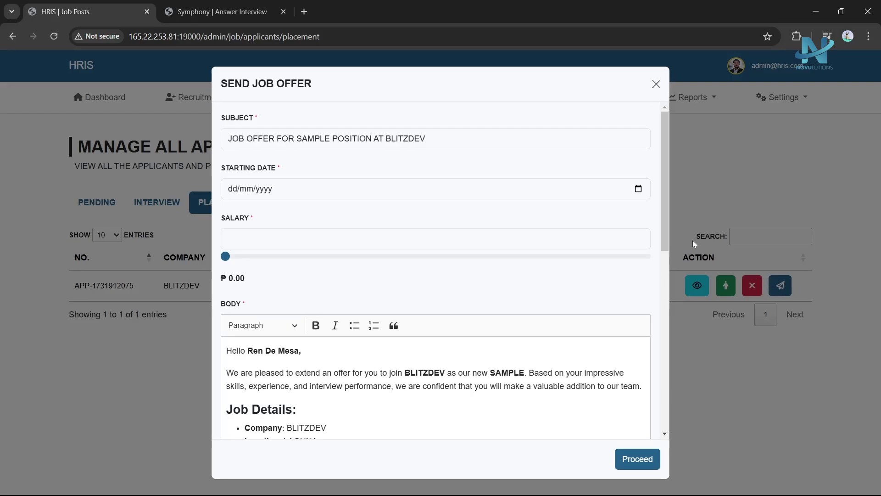
pyautogui.click(638, 189)
pyautogui.click(252, 314)
pyautogui.moveTo(225, 256); pyautogui.dragTo(278, 260)
pyautogui.scroll(-5, 278, 260)
pyautogui.scroll(1, 278, 259)
pyautogui.scroll(-2, 278, 260)
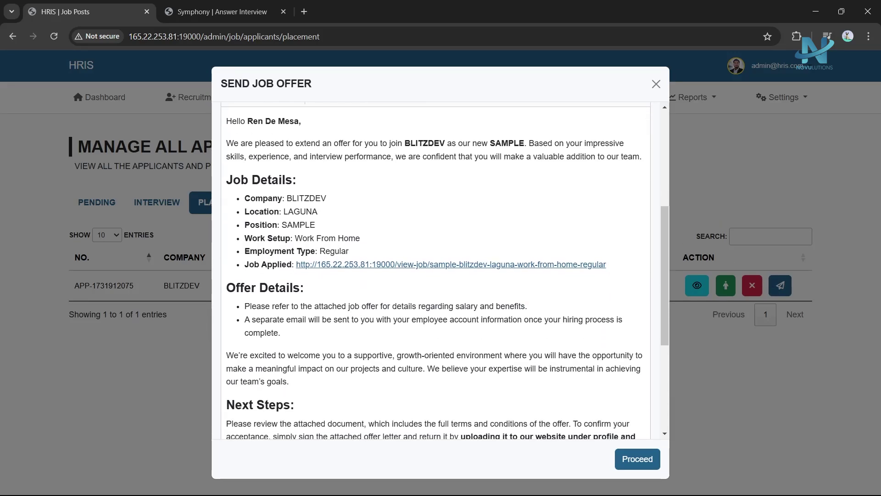
pyautogui.scroll(-5, 278, 260)
# Attach the MOM_DMS_Inland file and send the job offer.
pyautogui.click(250, 407)
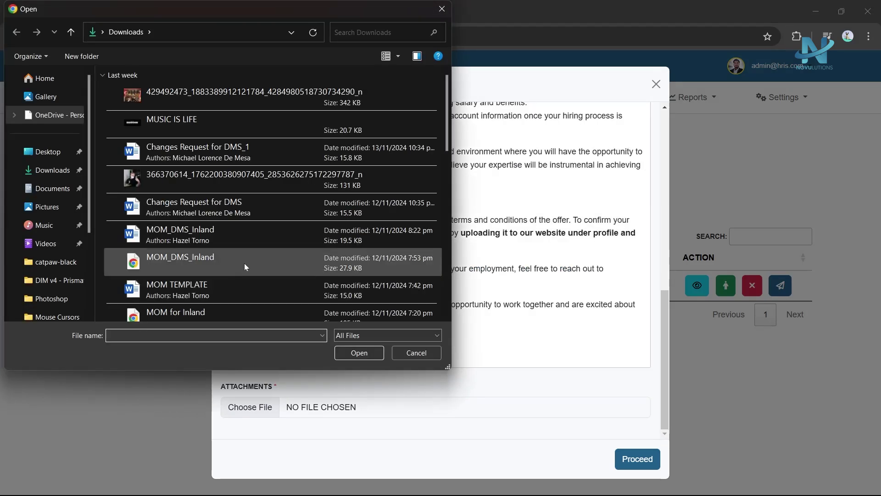
pyautogui.click(244, 263)
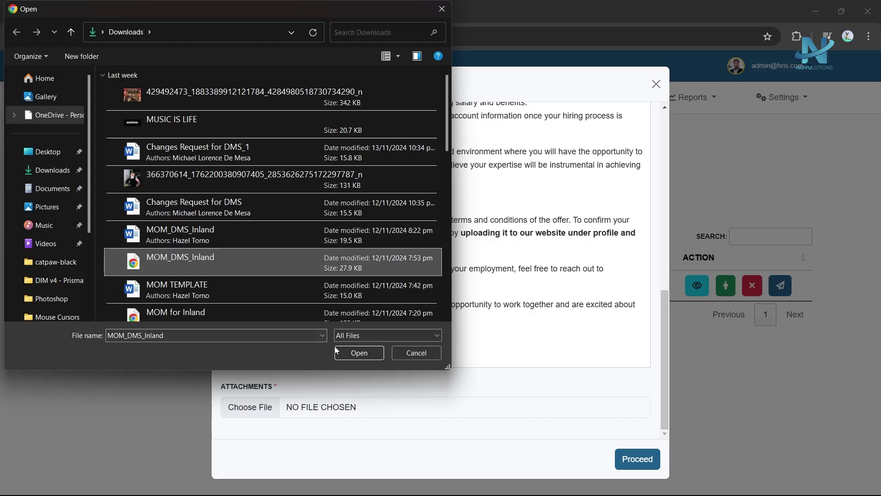
pyautogui.click(370, 356)
pyautogui.click(616, 459)
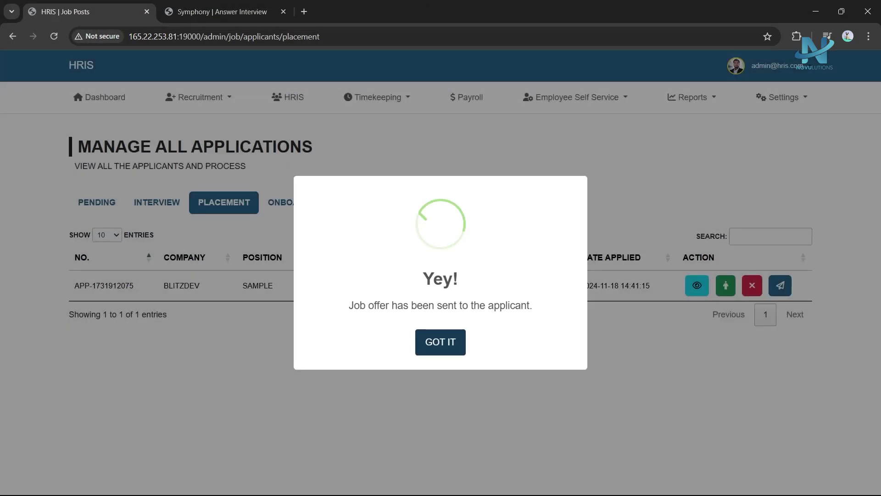
# Acknowledge the offer-sent message, download the signed offer, and move BLITZDEV SAMPLE to Onboarding.
pyautogui.click(449, 347)
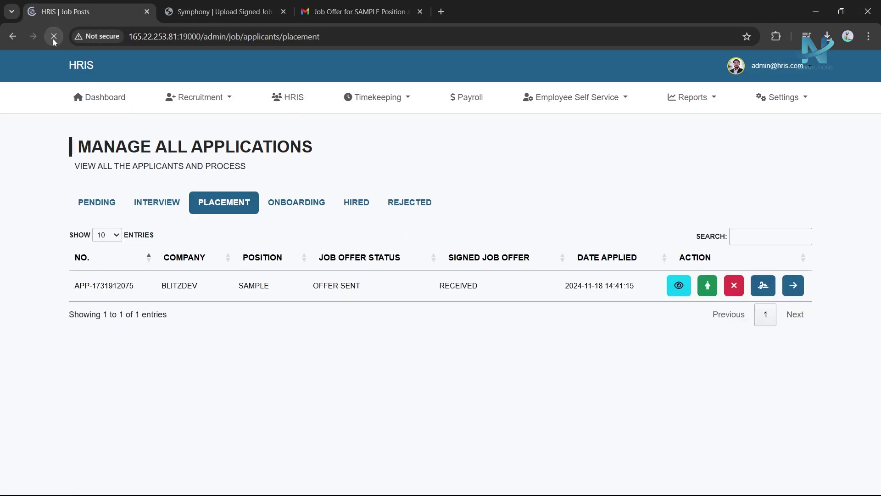
pyautogui.click(761, 285)
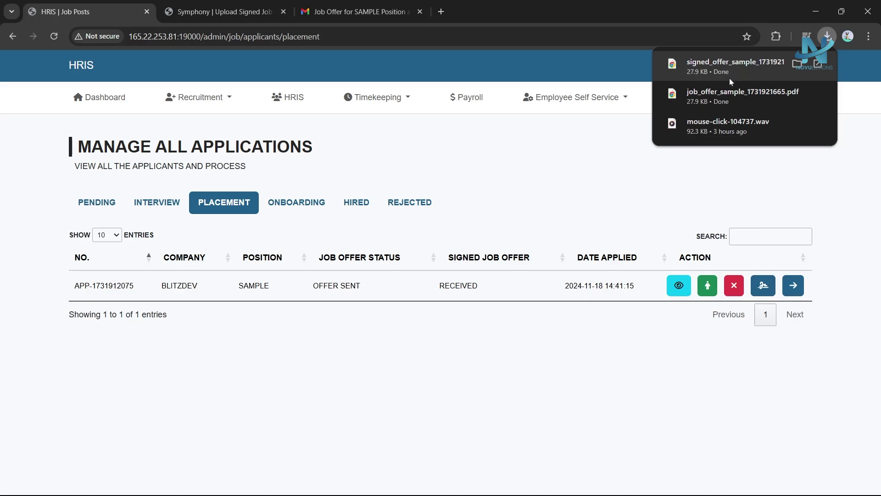
pyautogui.click(795, 292)
pyautogui.click(487, 341)
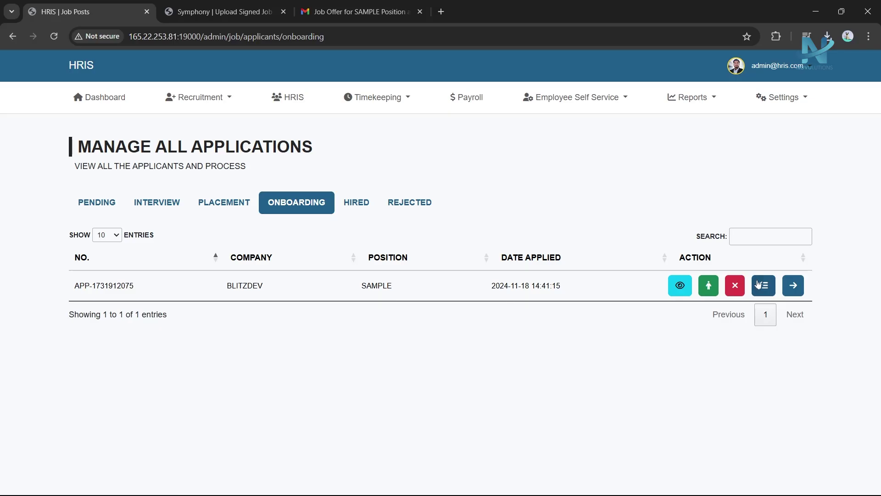
# Check the five attached requirement documents, then start advancing BLITZDEV SAMPLE to Hired.
pyautogui.click(763, 285)
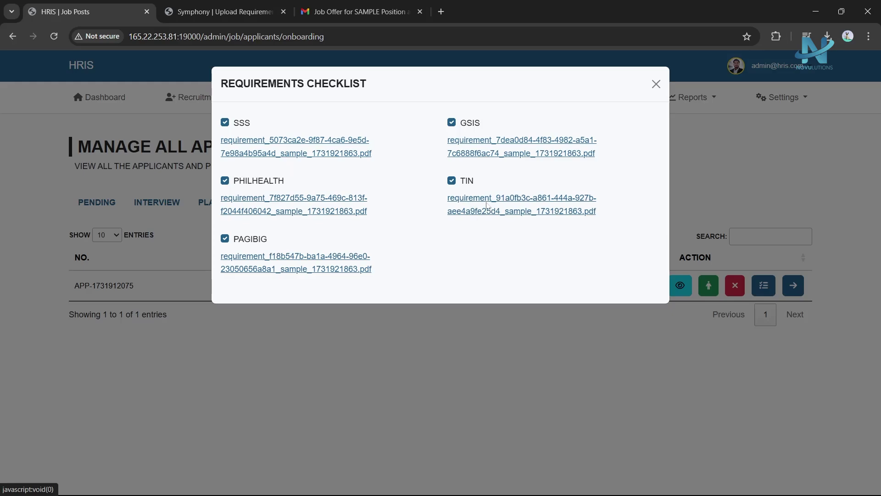
pyautogui.click(655, 84)
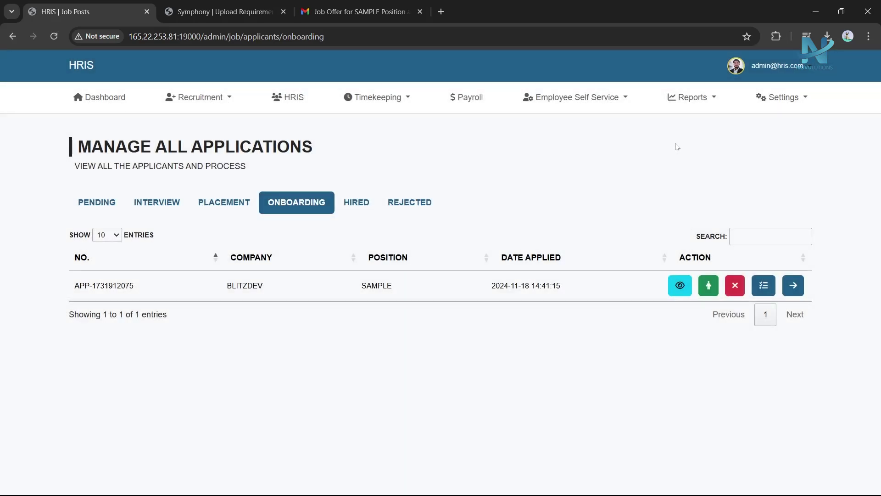
pyautogui.click(791, 287)
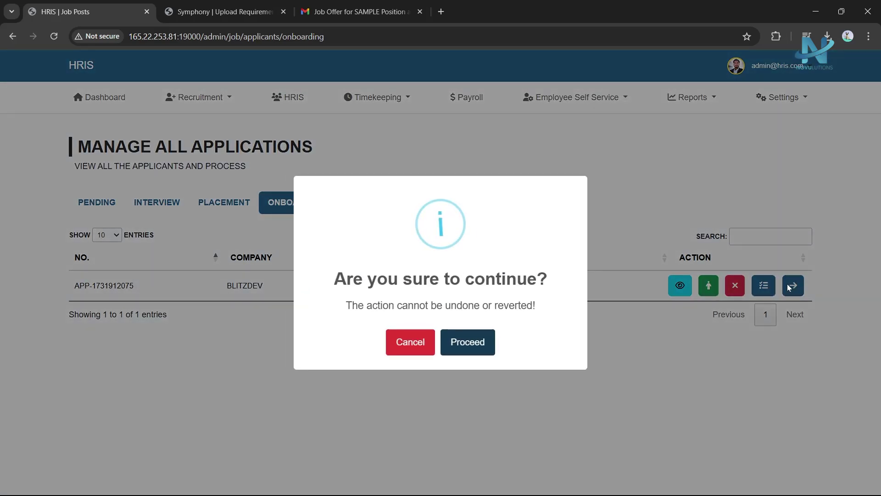
# Confirm hiring BLITZDEV SAMPLE and read the Congratulation email with job details and account credentials.
pyautogui.click(467, 351)
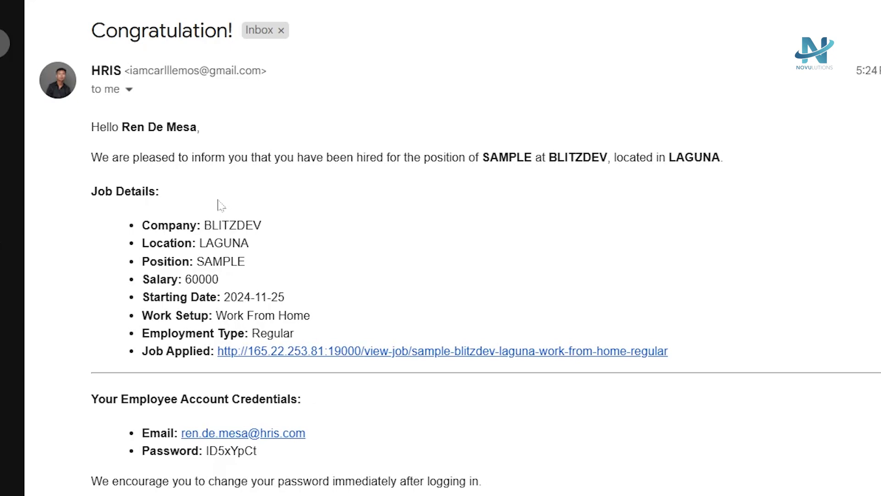
pyautogui.scroll(-1, 218, 240)
pyautogui.scroll(-2, 218, 240)
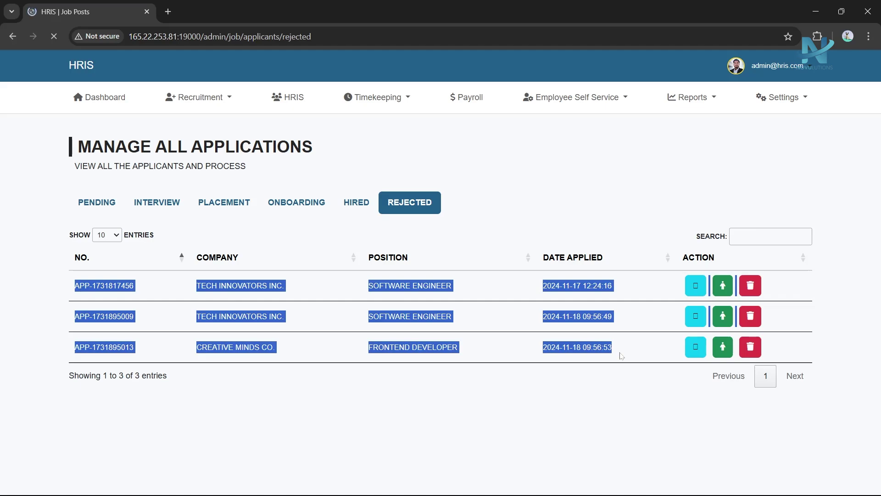
# Look over one rejected applicant's details, then start deleting the first rejected application.
pyautogui.click(576, 391)
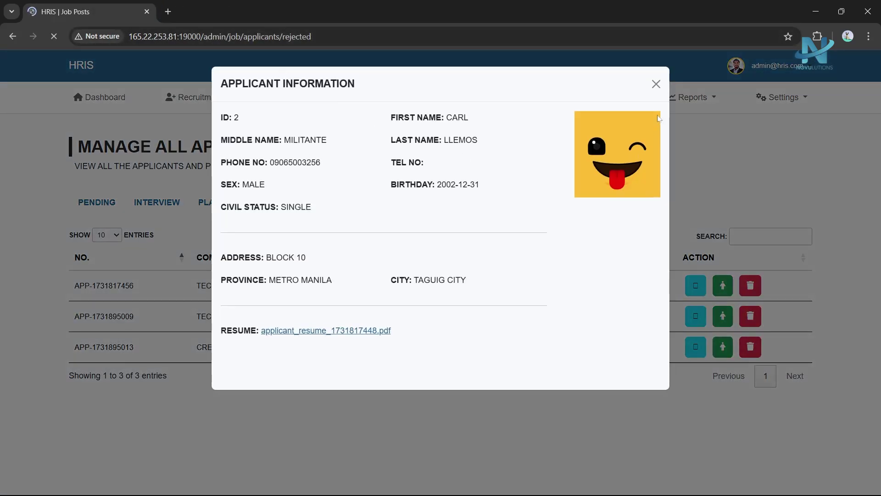
pyautogui.click(656, 85)
pyautogui.click(752, 286)
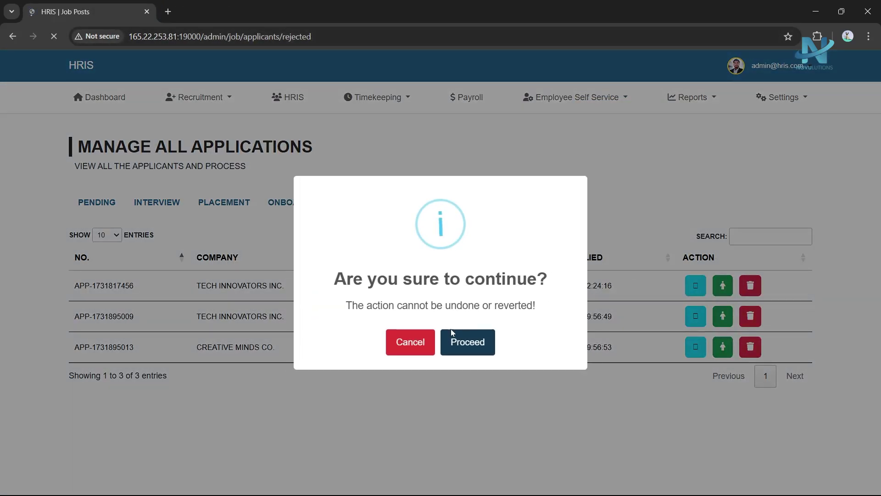